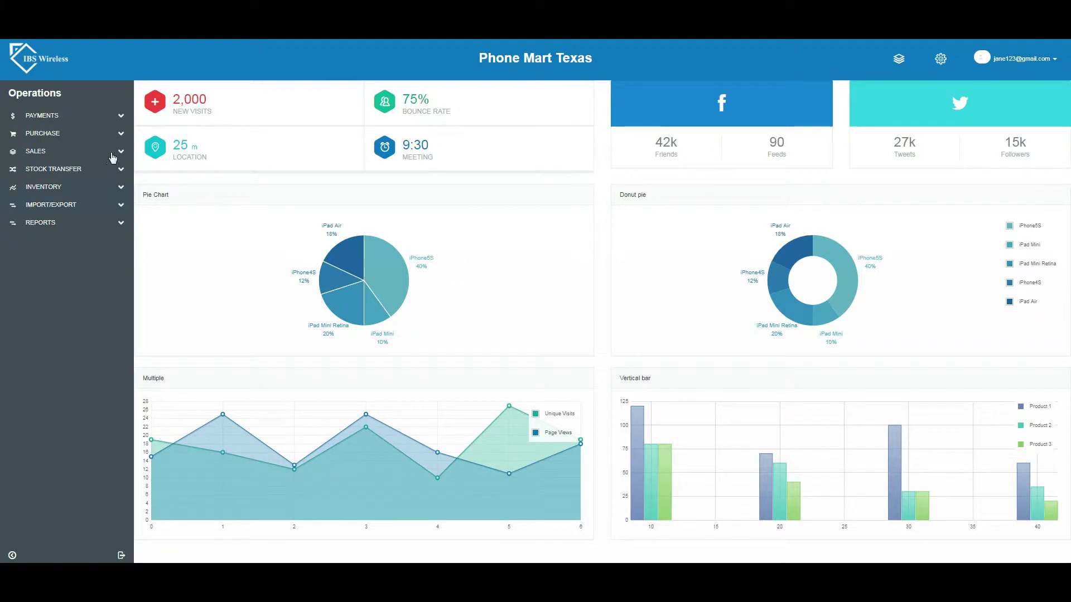
# Start a new Payment Sent entry in the Payments section.
pyautogui.click(121, 118)
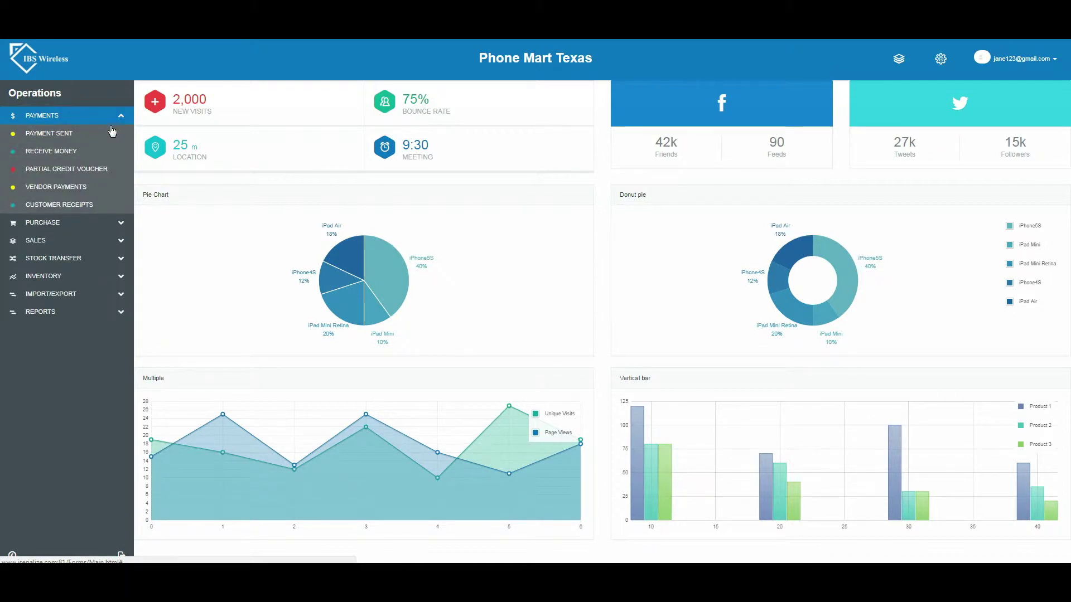
pyautogui.click(67, 138)
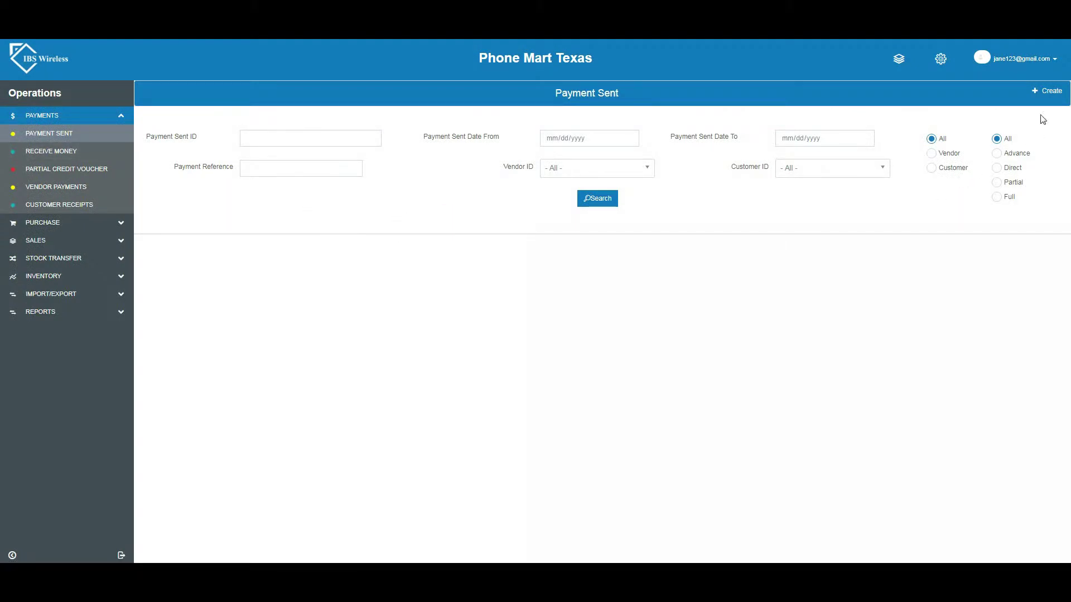
pyautogui.click(1047, 91)
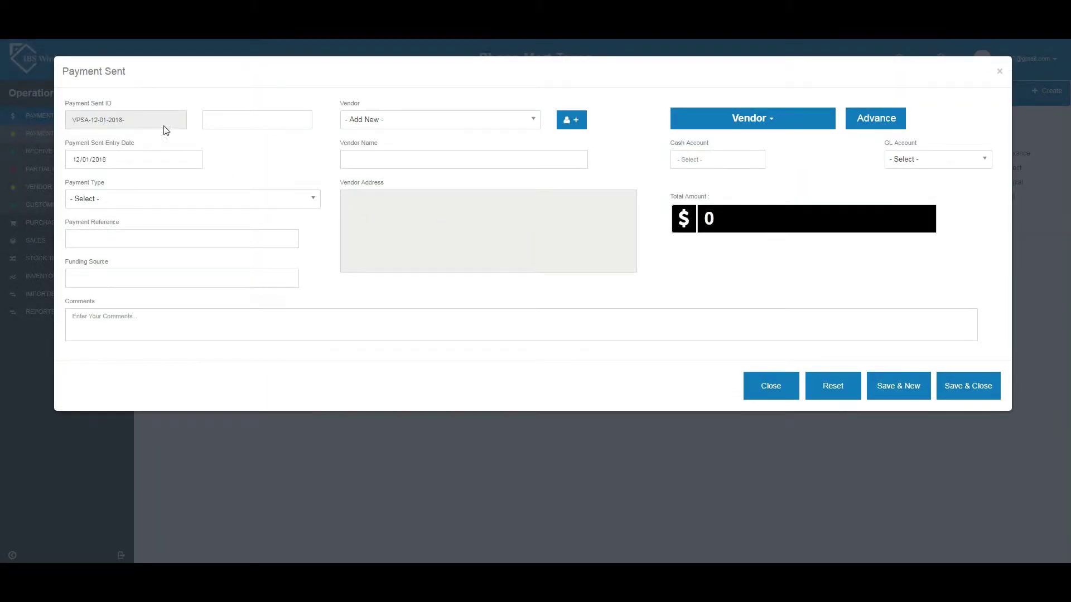
# Enter 01 as the suffix of the Payment Sent ID.
pyautogui.click(249, 133)
pyautogui.click(250, 123)
pyautogui.write('01')
pyautogui.click(250, 147)
# Set the Payment Sent Entry Date to 12/21/2018.
pyautogui.click(154, 163)
pyautogui.click(192, 160)
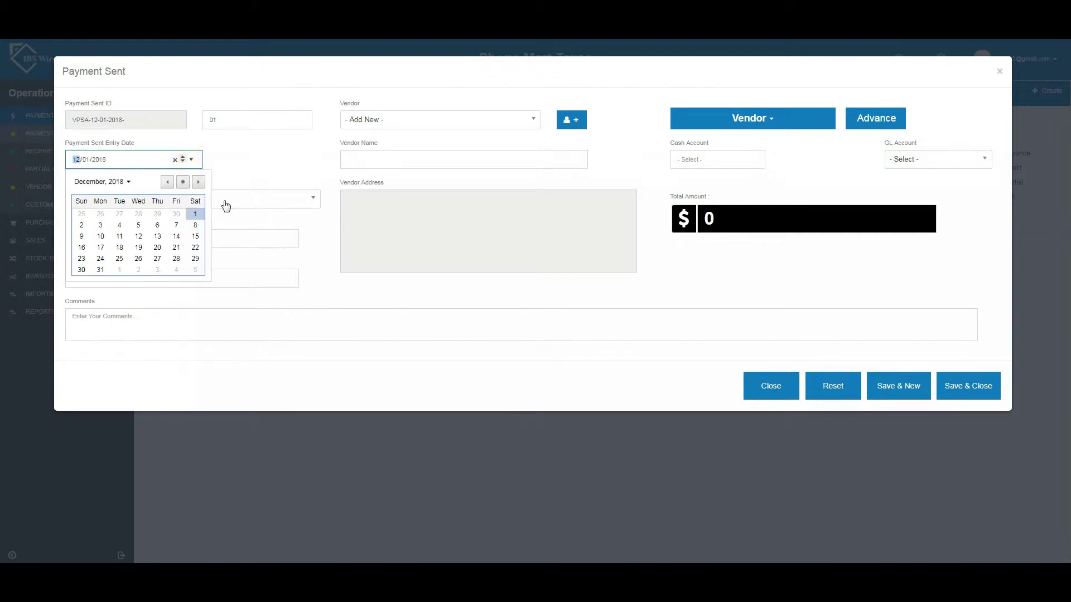
pyautogui.click(178, 248)
pyautogui.click(104, 161)
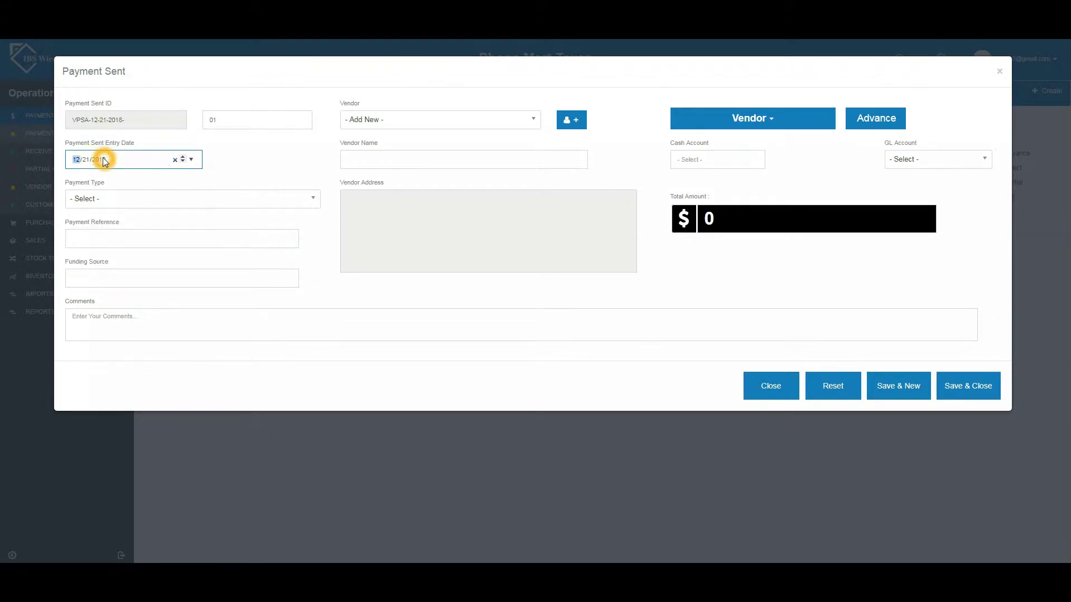
pyautogui.click(217, 163)
# Look at the vendor list and the blank new vendor form, closing both without choosing or saving anything.
pyautogui.click(356, 157)
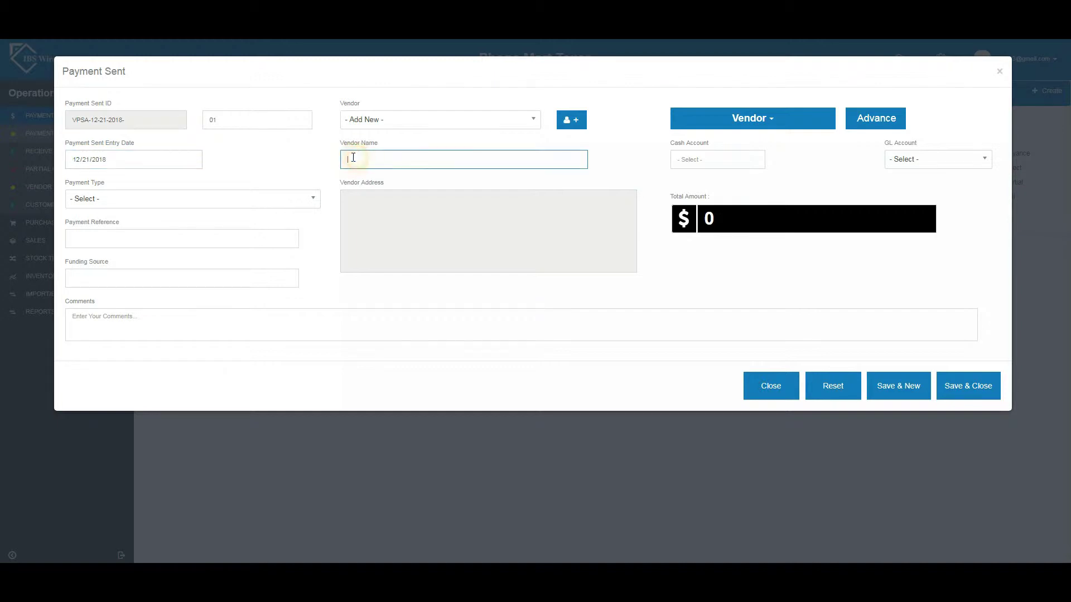
pyautogui.click(537, 124)
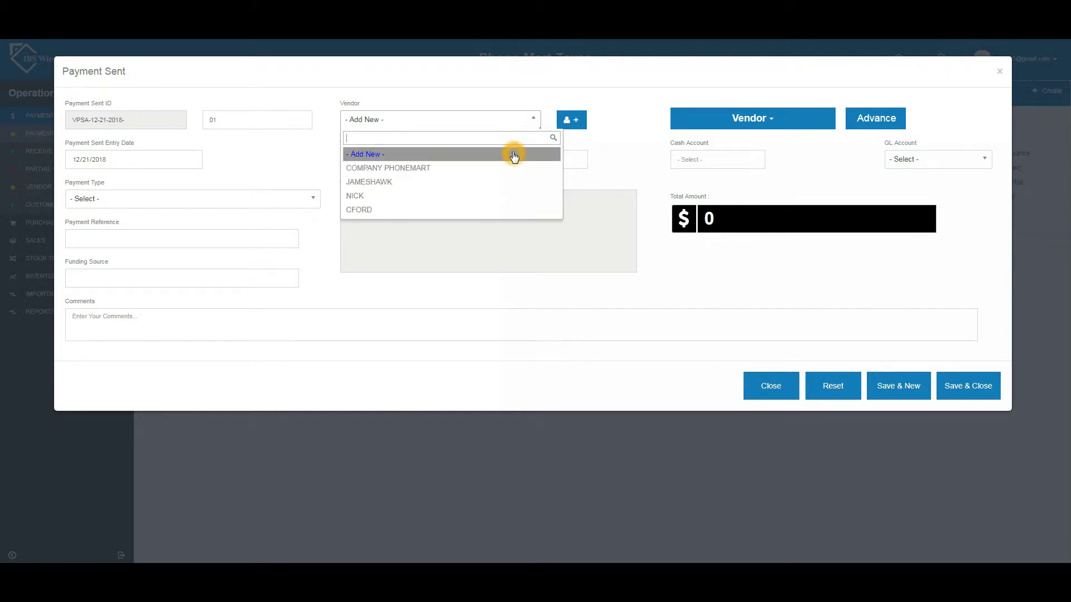
pyautogui.click(596, 139)
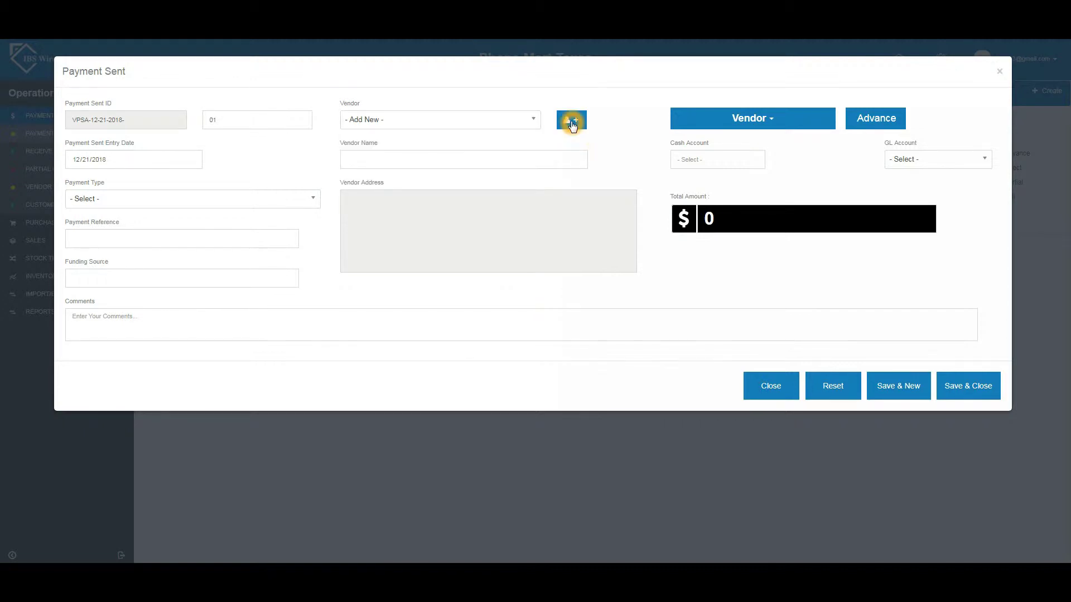
pyautogui.click(572, 121)
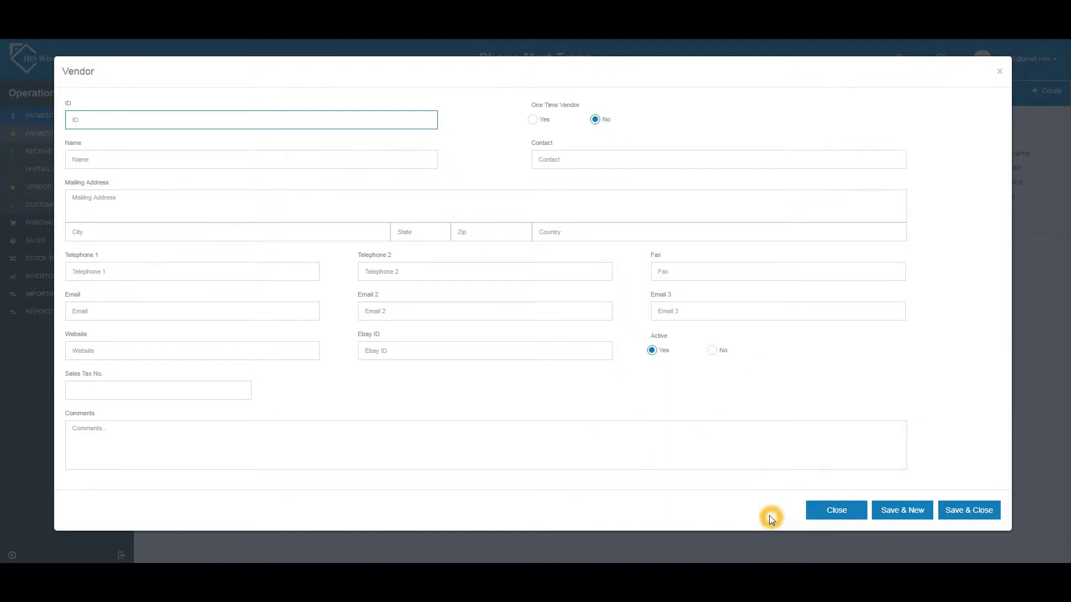
pyautogui.click(820, 513)
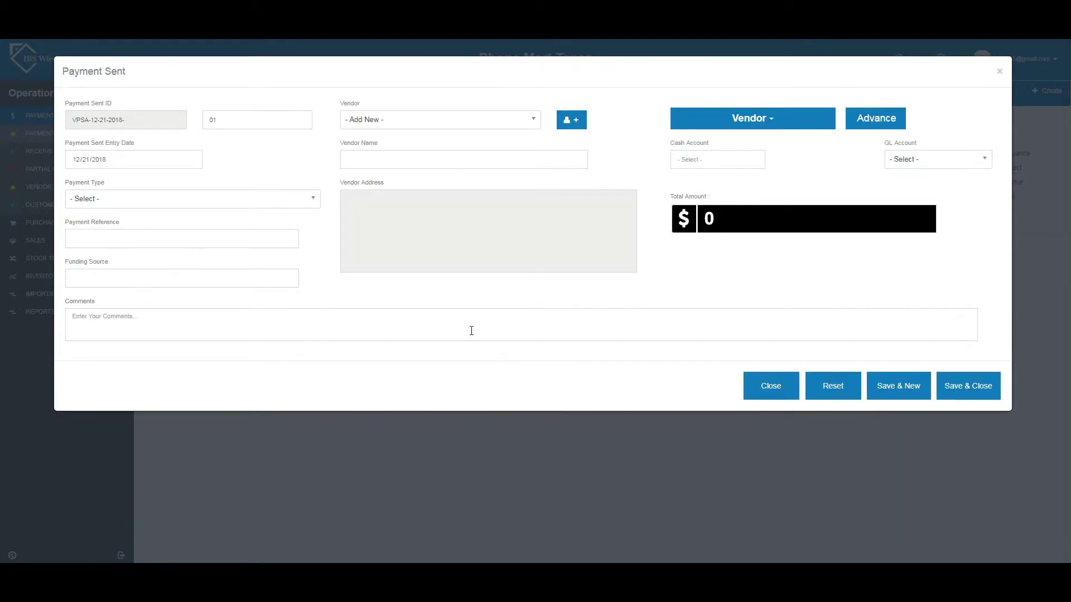
# Choose the last vendor in the vendor list to fill in the vendor name and address.
pyautogui.click(534, 120)
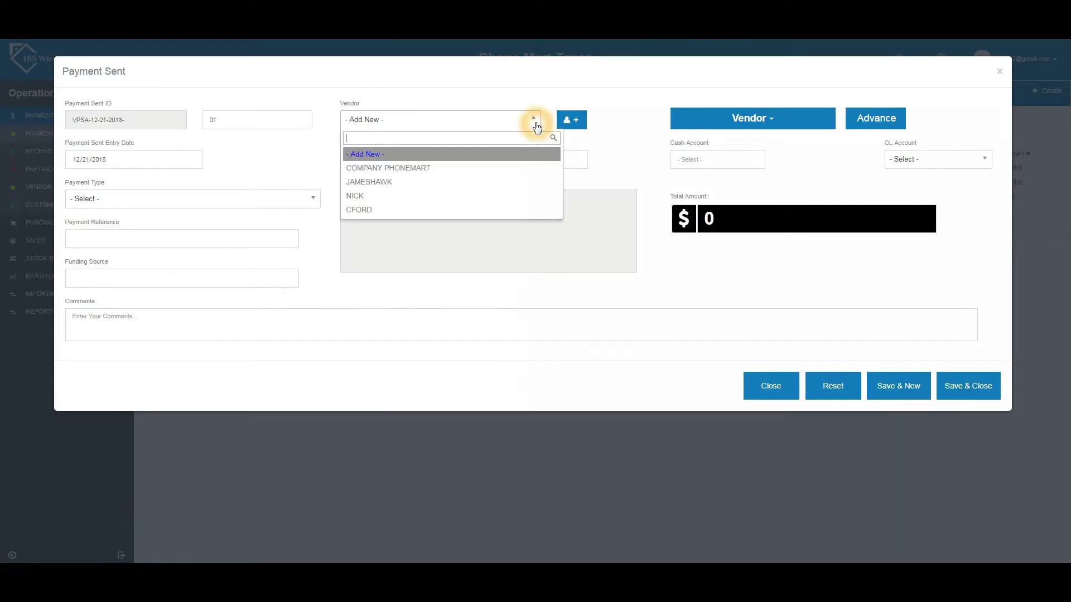
pyautogui.click(491, 205)
pyautogui.click(407, 215)
pyautogui.click(426, 160)
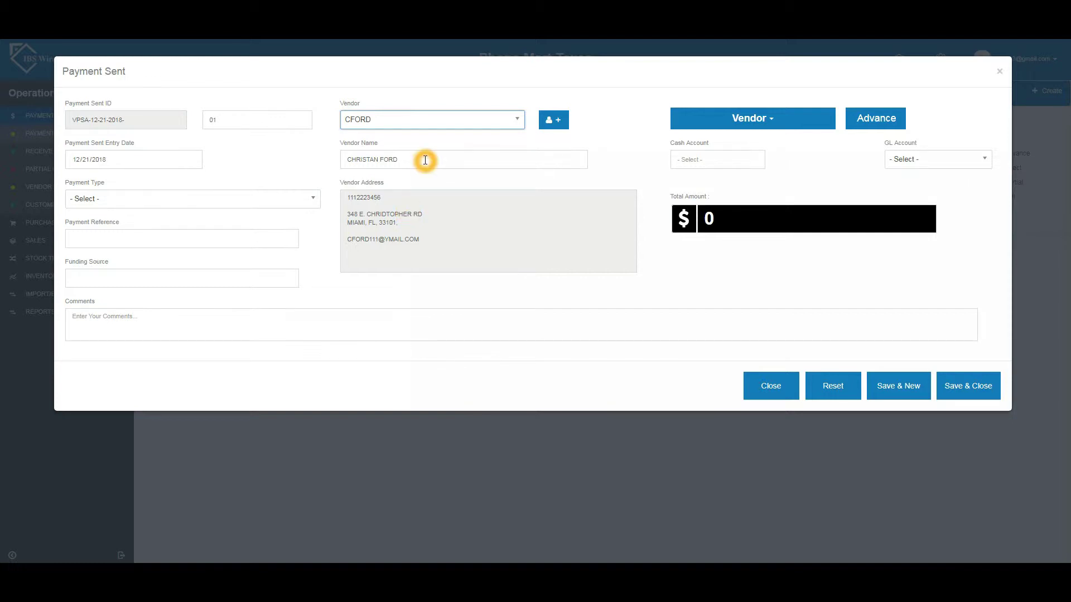
pyautogui.click(425, 160)
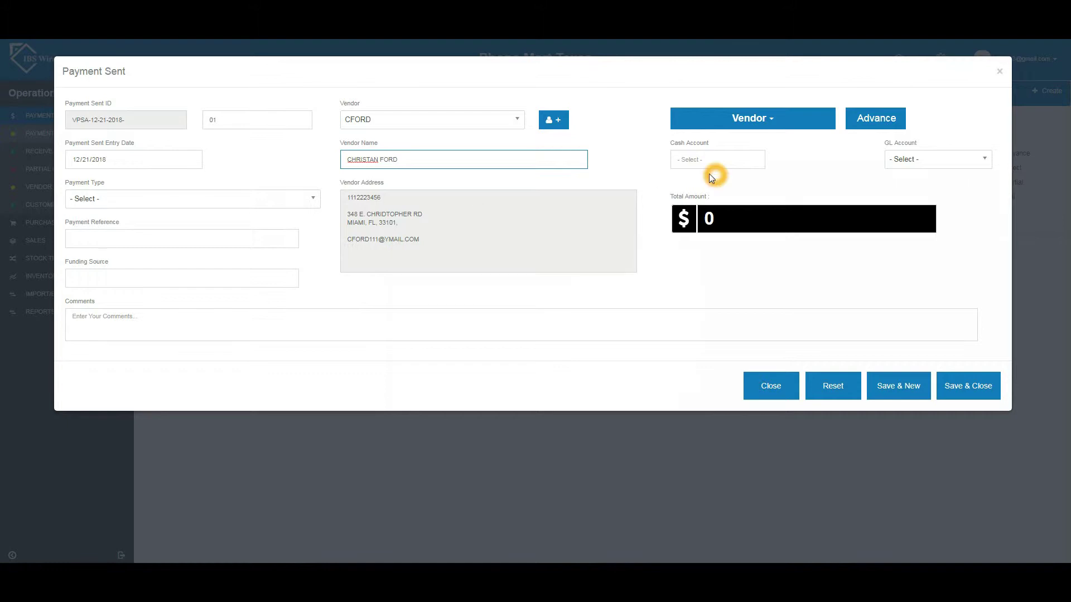
# Change the vendor payment mode from Advance to Direct.
pyautogui.click(882, 125)
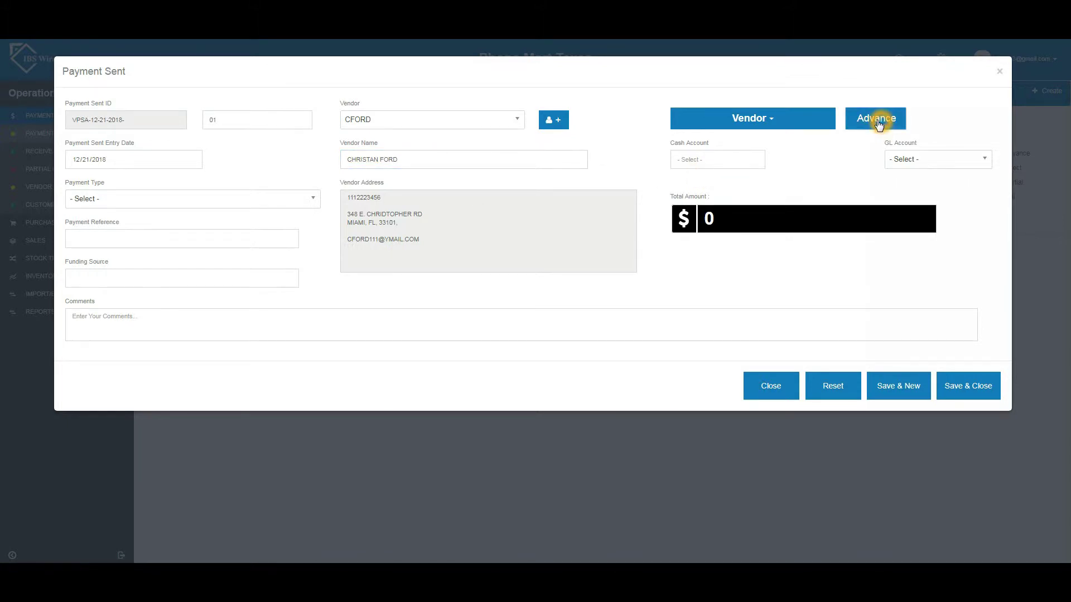
pyautogui.click(878, 124)
# Switch the payee type to Customer and view the list of existing customers without selecting one.
pyautogui.click(772, 126)
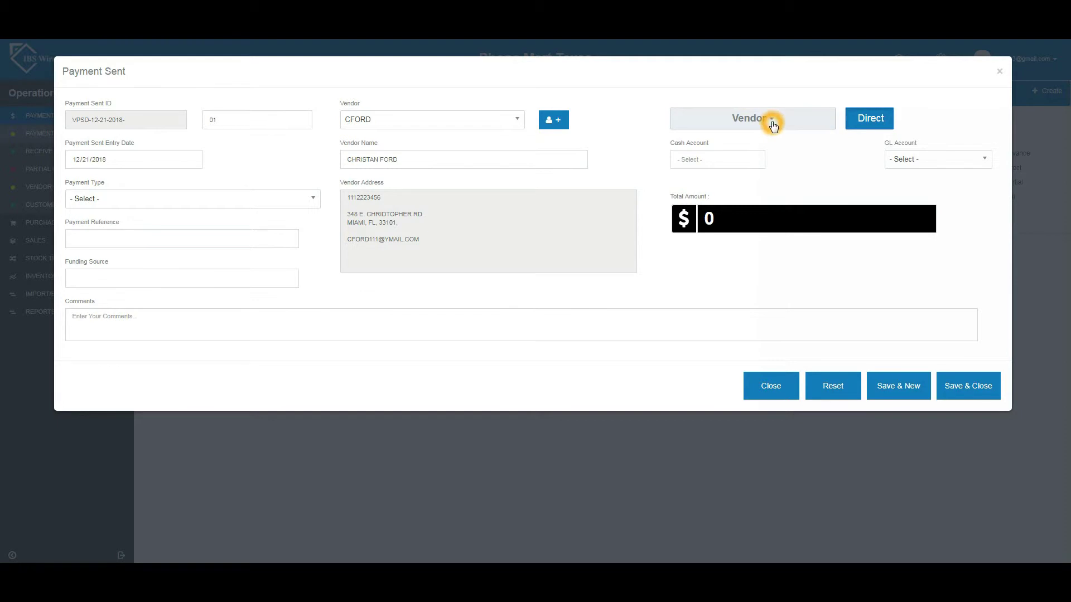
pyautogui.click(697, 159)
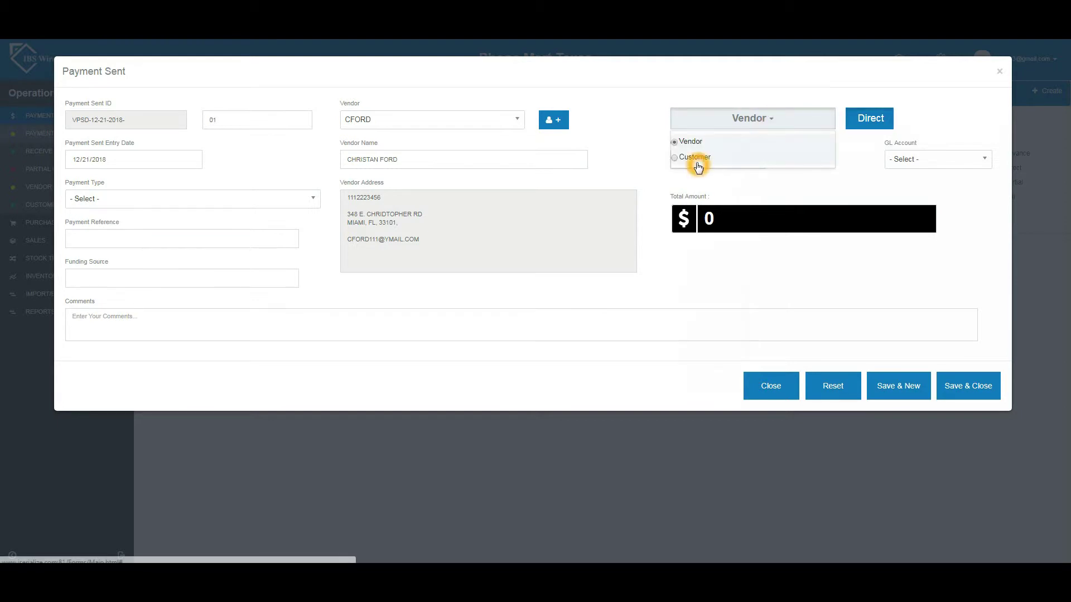
pyautogui.click(698, 161)
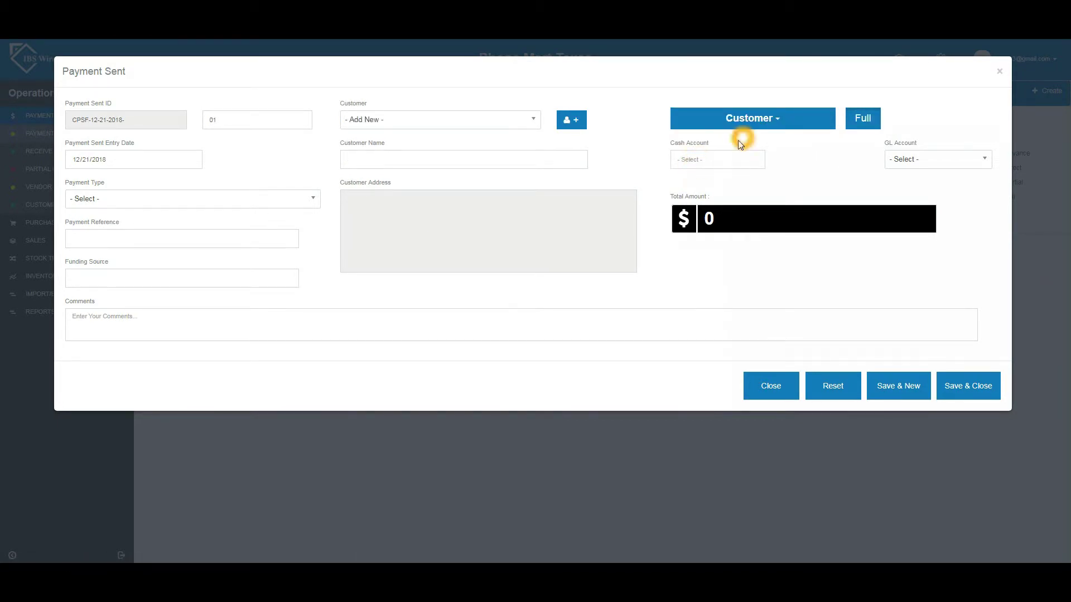
pyautogui.click(501, 122)
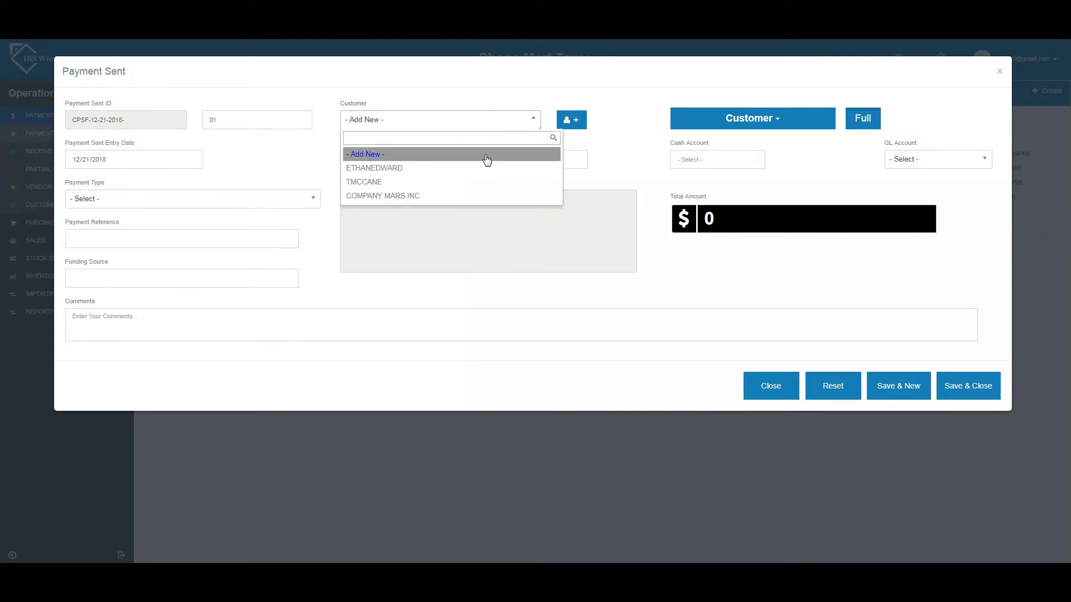
pyautogui.click(608, 137)
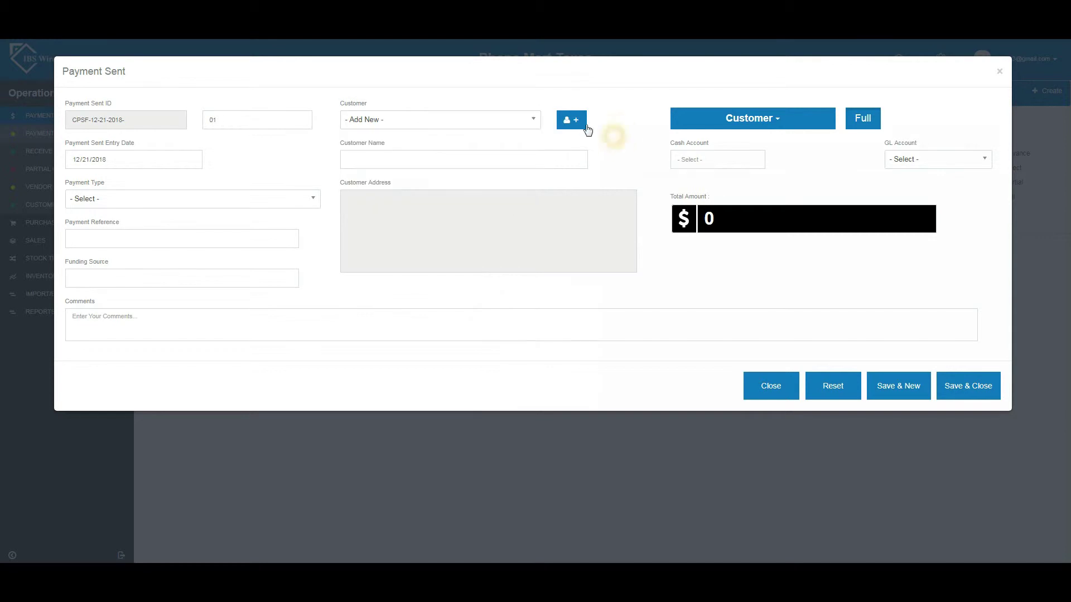
# View the blank new customer form and close it without saving.
pyautogui.click(581, 124)
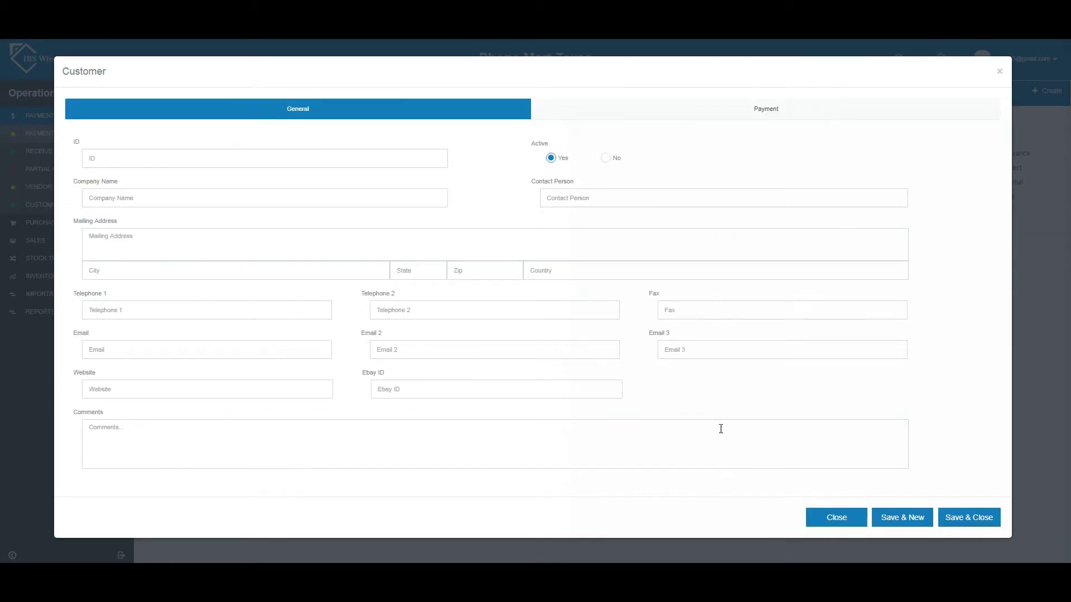
pyautogui.click(818, 517)
pyautogui.click(650, 431)
pyautogui.click(748, 498)
pyautogui.click(619, 449)
pyautogui.click(833, 518)
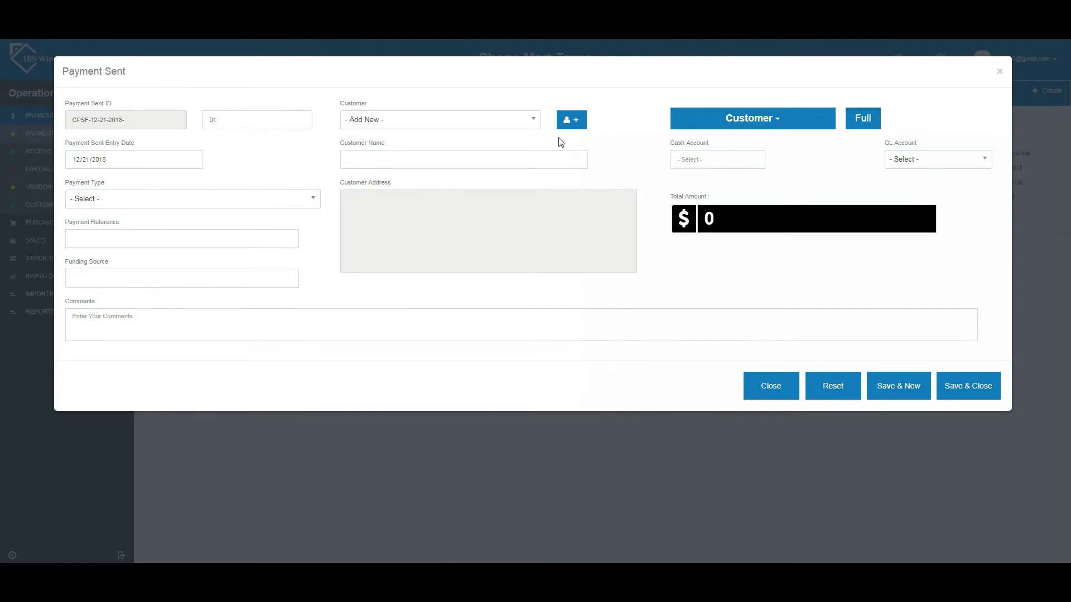
# Look through the customer list without selecting anyone, and toggle the customer payment mode away from Full and back.
pyautogui.click(538, 126)
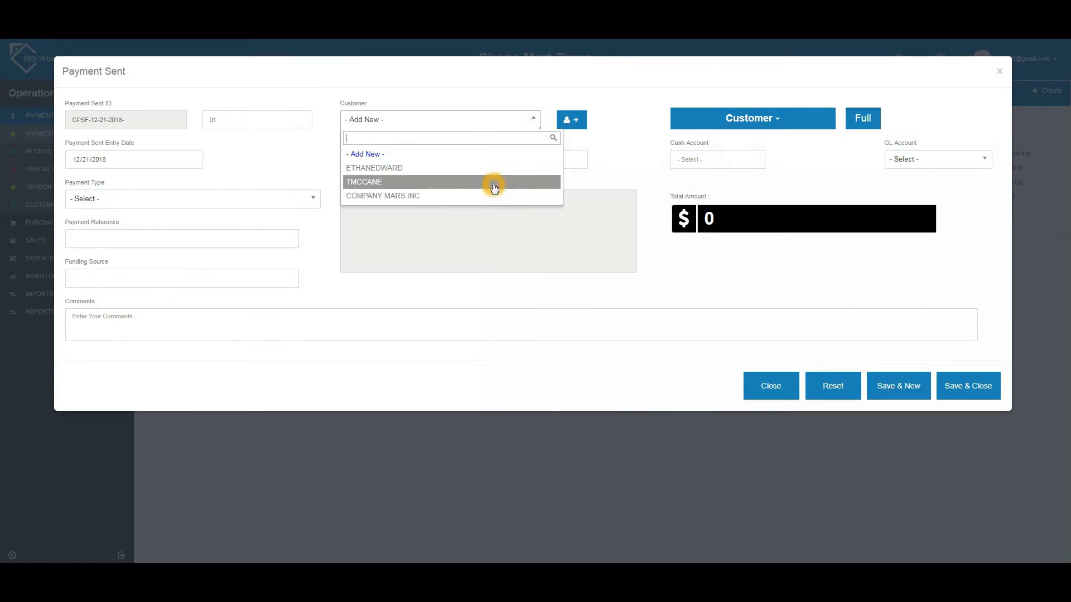
pyautogui.moveTo(495, 195); pyautogui.dragTo(507, 156)
pyautogui.click(610, 169)
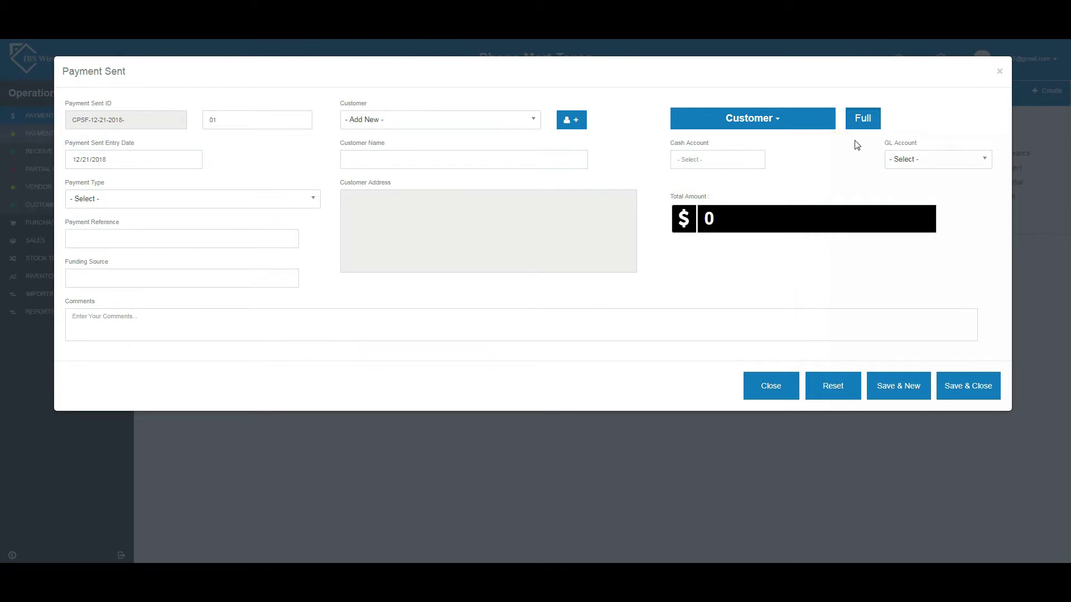
pyautogui.click(864, 125)
pyautogui.click(864, 125)
# Switch the payee type back to Vendor and select the last vendor in the vendor list.
pyautogui.click(767, 123)
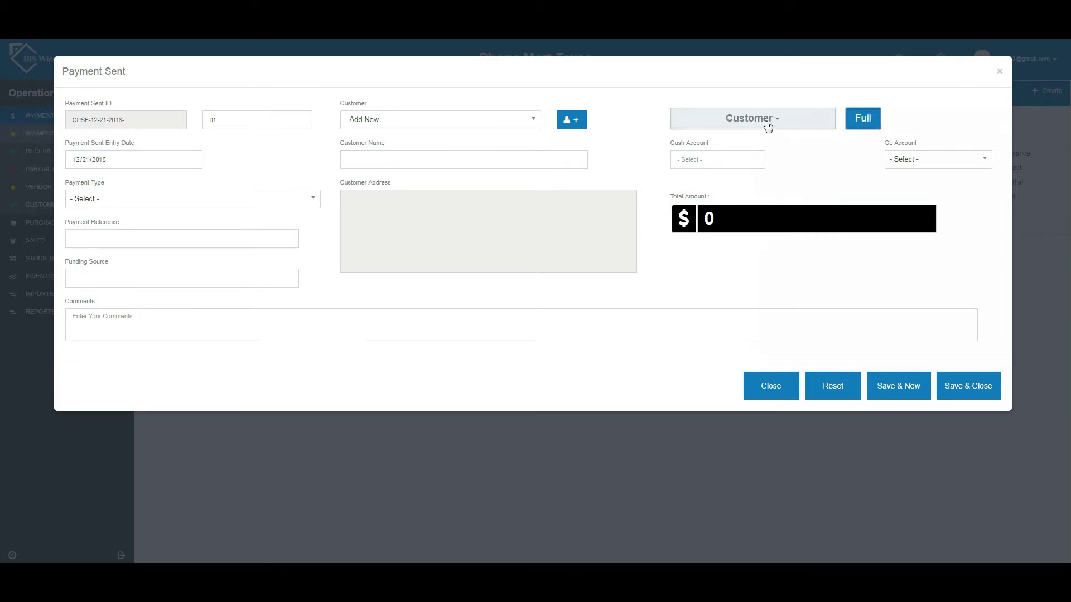
pyautogui.click(692, 143)
pyautogui.click(506, 160)
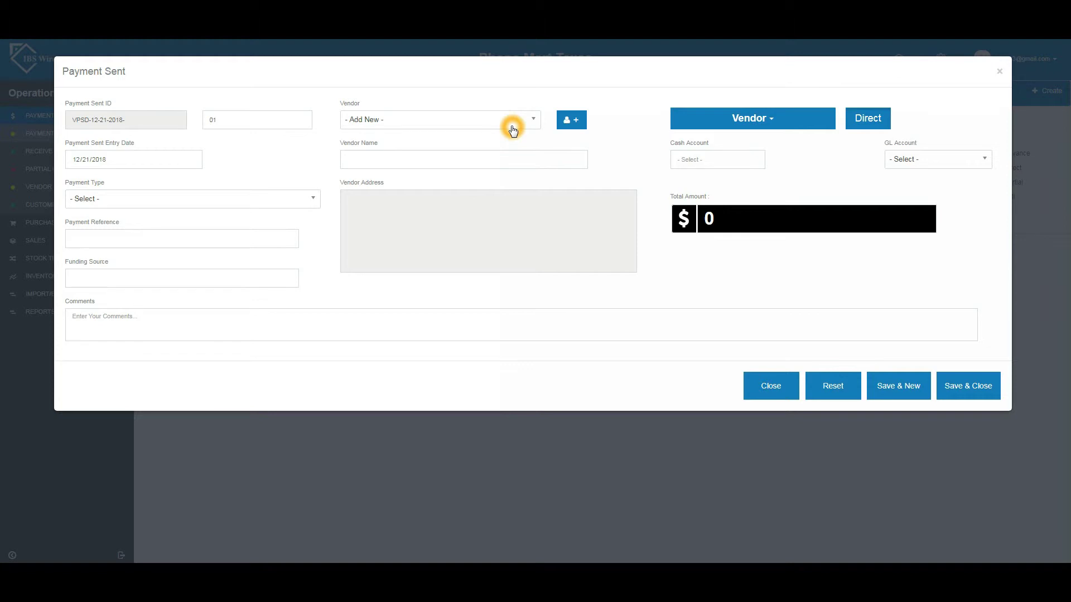
pyautogui.click(511, 127)
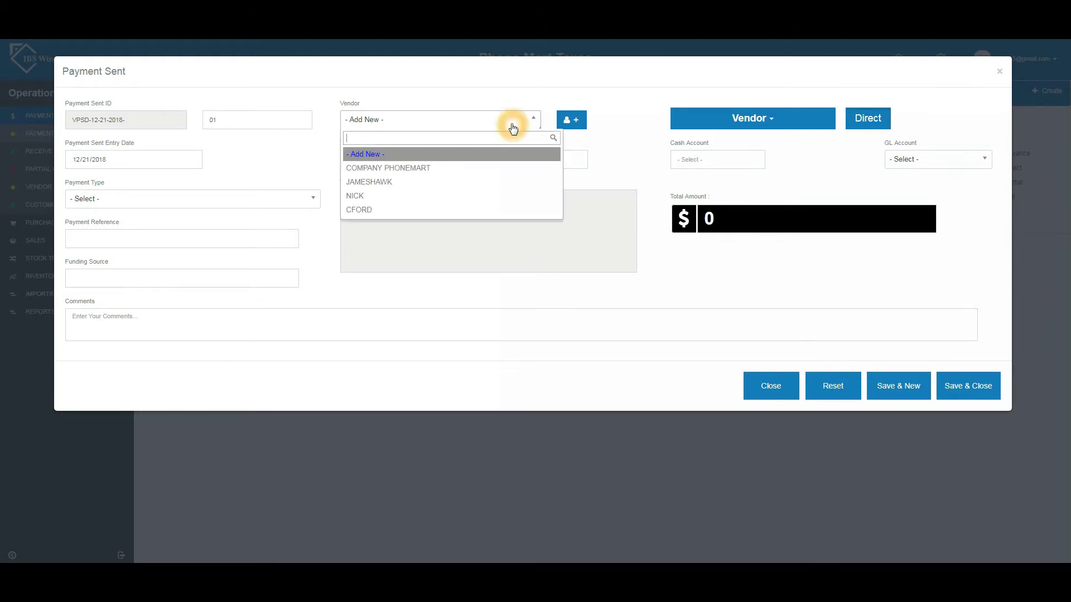
pyautogui.click(465, 209)
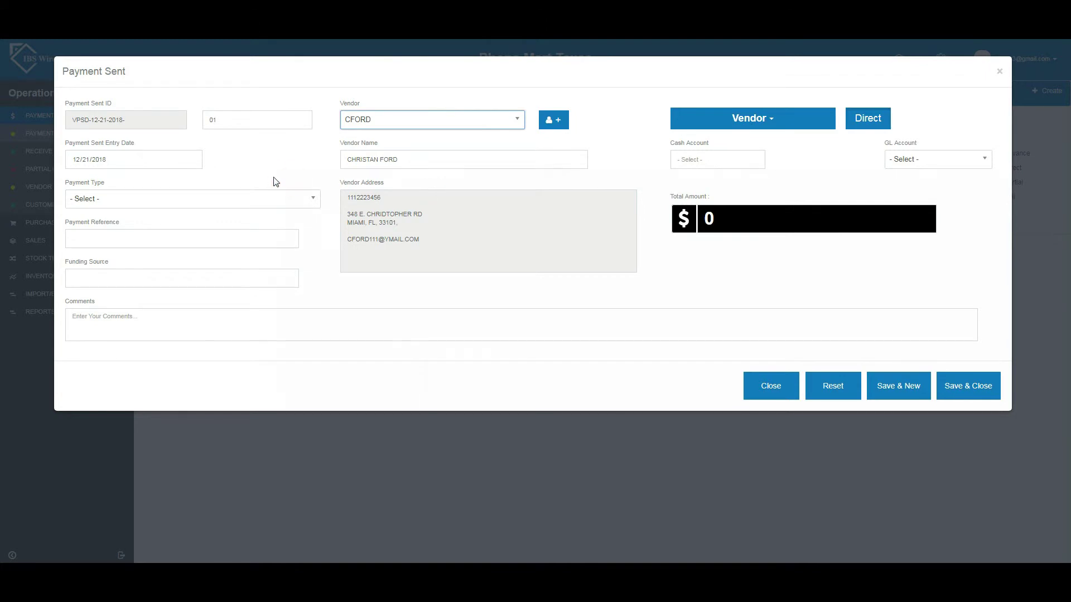
# Set the Payment Type to Paypal.
pyautogui.click(241, 182)
pyautogui.click(237, 190)
pyautogui.click(233, 214)
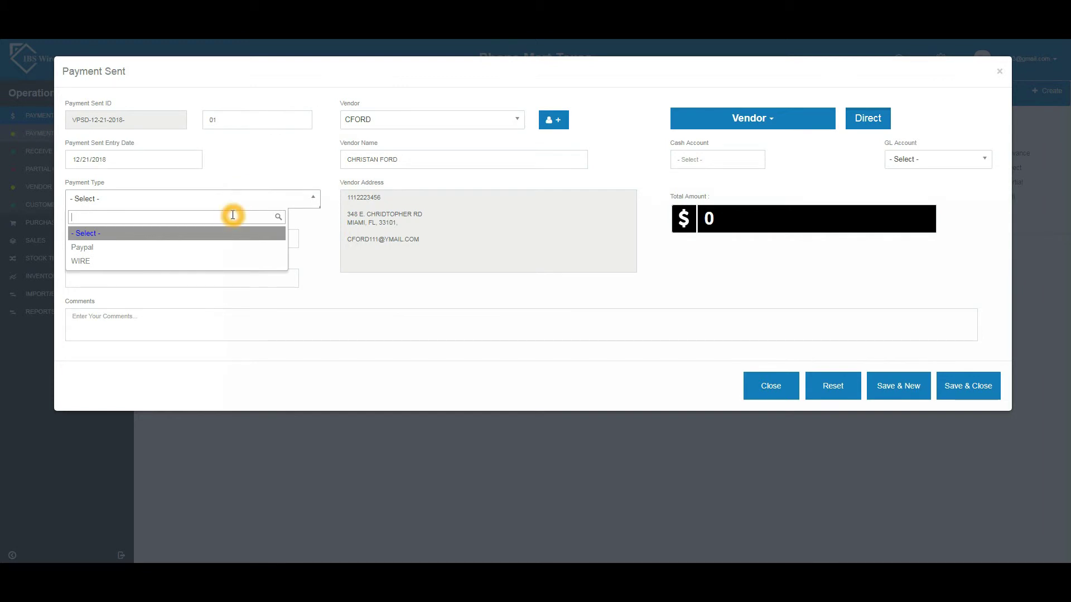
pyautogui.click(225, 256)
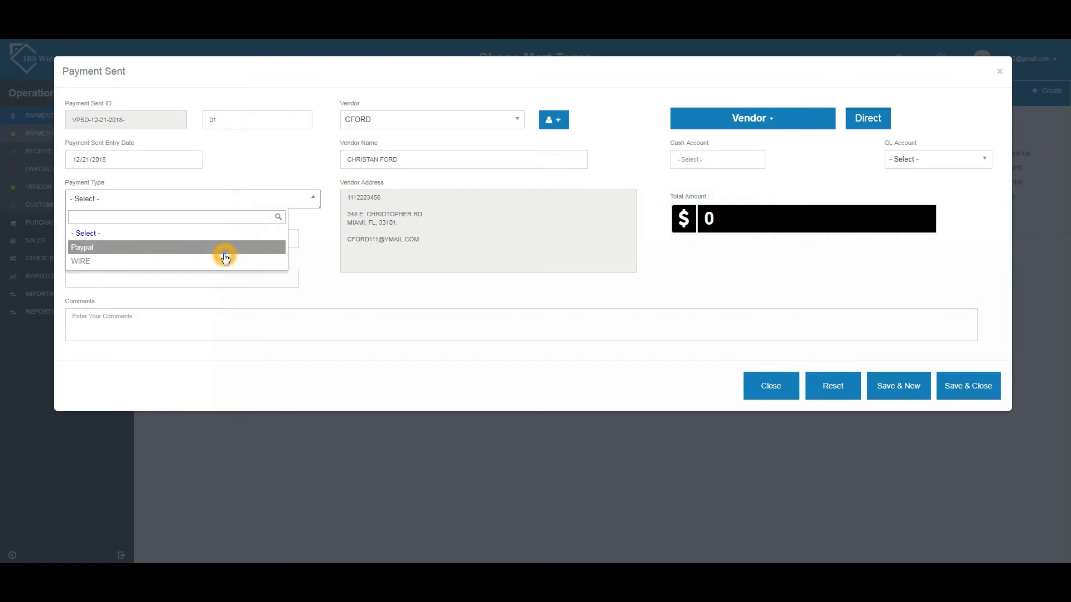
pyautogui.click(224, 257)
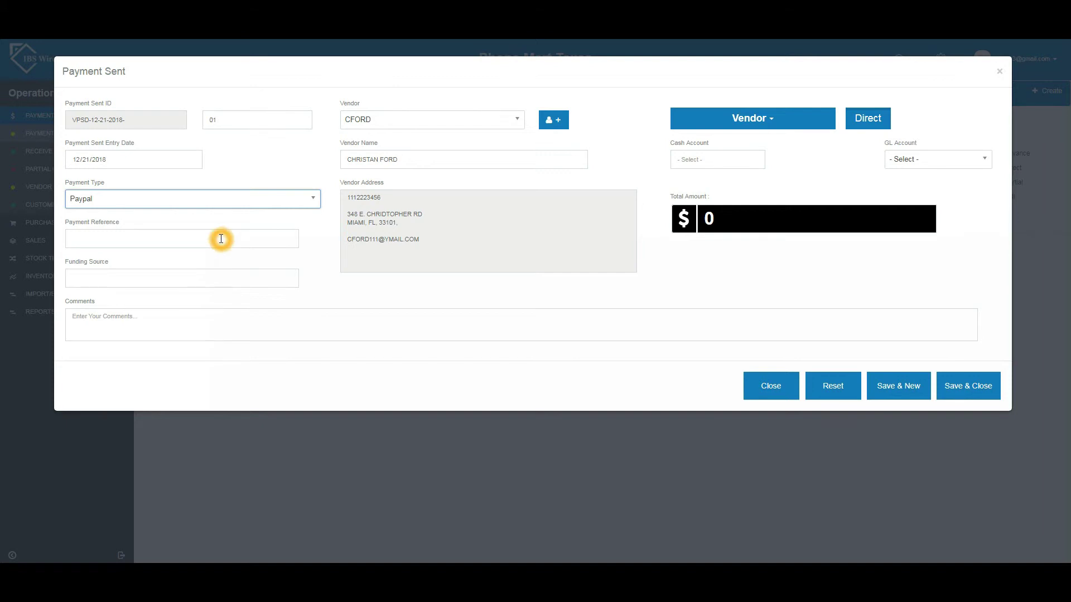
# Enter crf123 as the Payment Reference and CH56 as the Funding Source, leaving the comments empty.
pyautogui.click(221, 238)
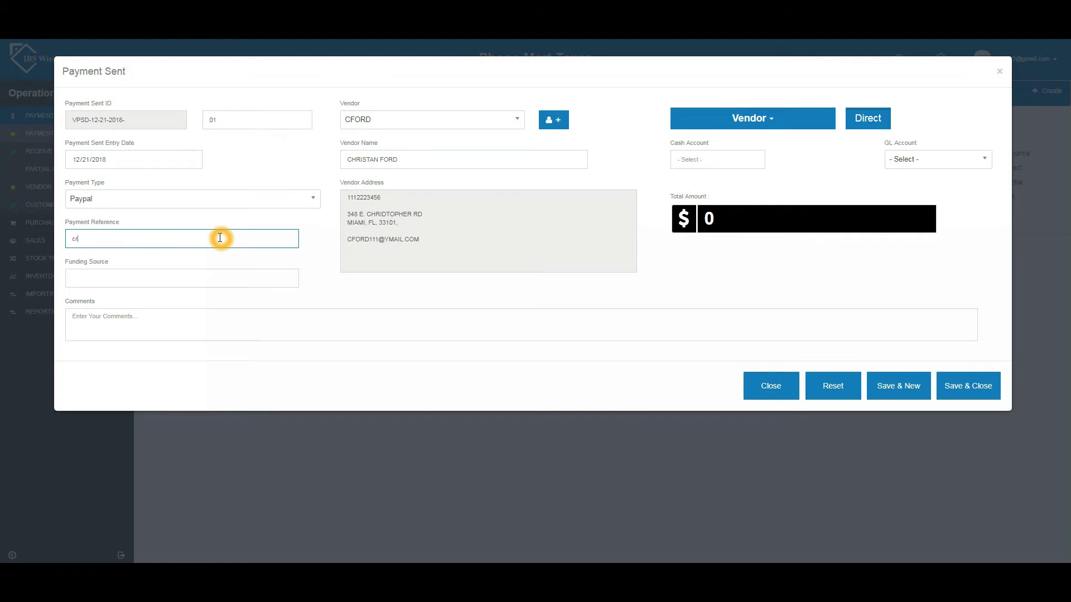
pyautogui.write('123')
pyautogui.click(192, 278)
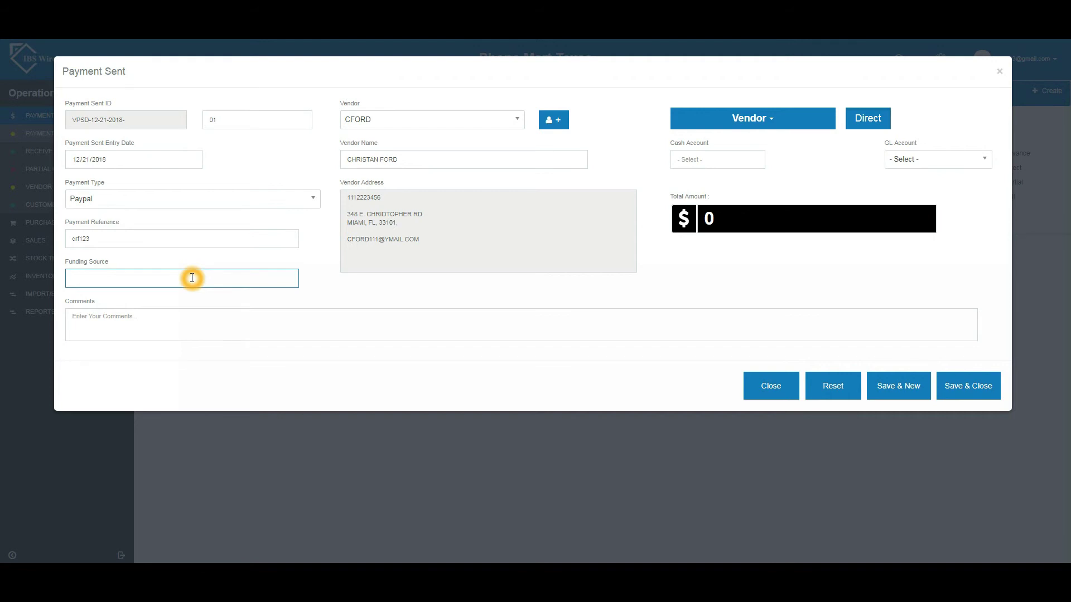
pyautogui.write('CH56')
pyautogui.click(196, 314)
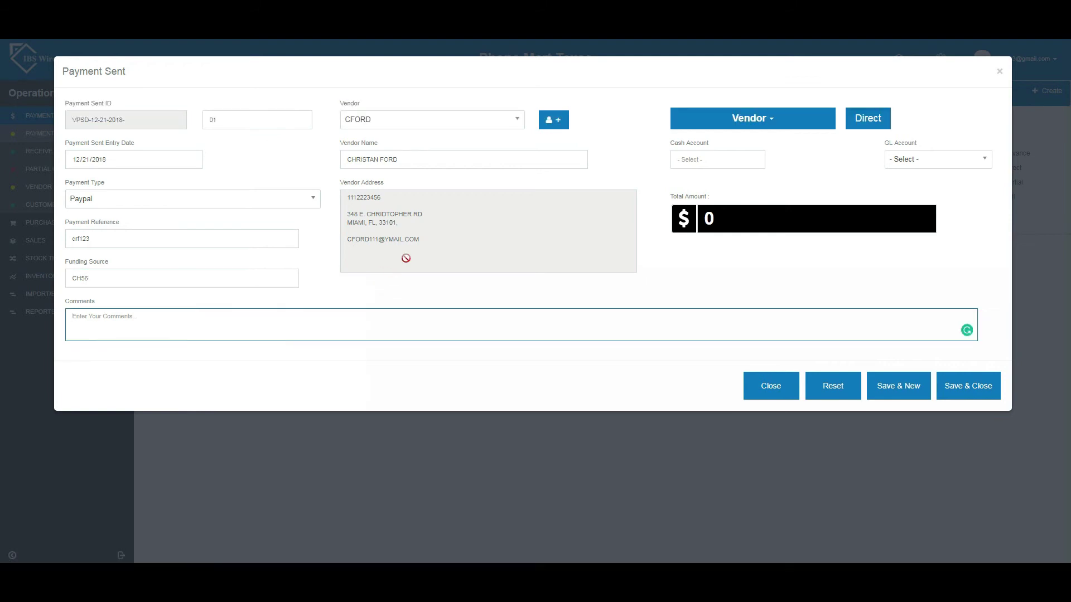
# Set the payment's Total Amount to $500.
pyautogui.click(771, 209)
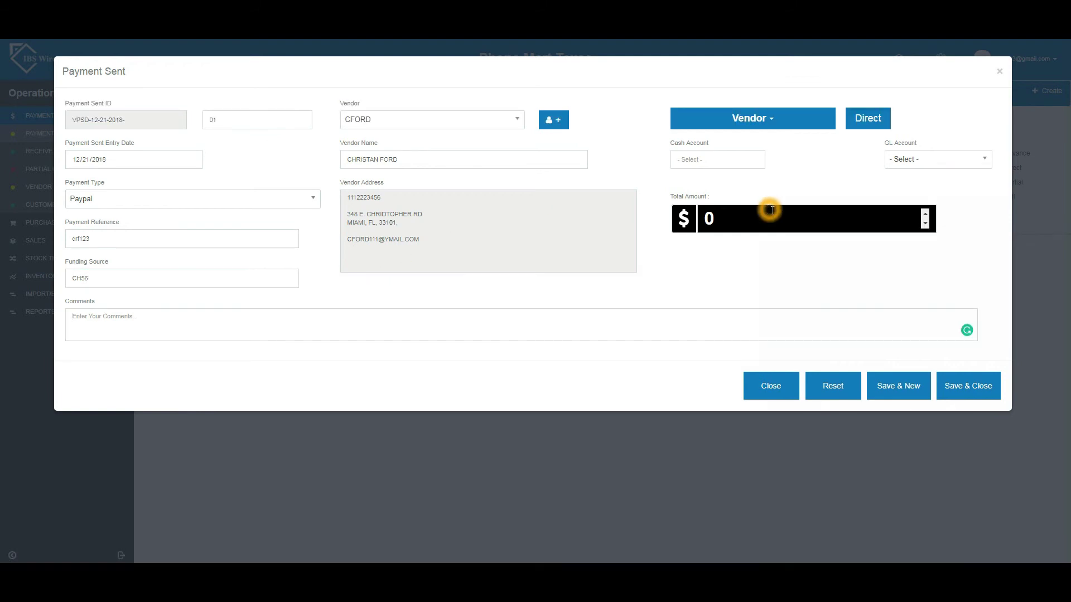
pyautogui.press('BackSpace')
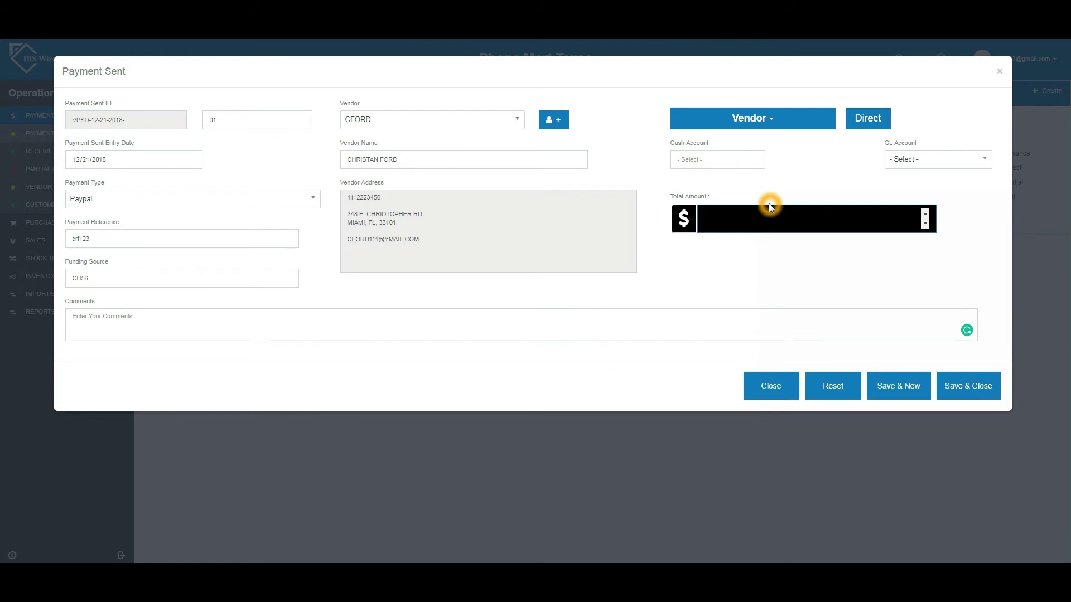
pyautogui.write('500')
pyautogui.click(798, 172)
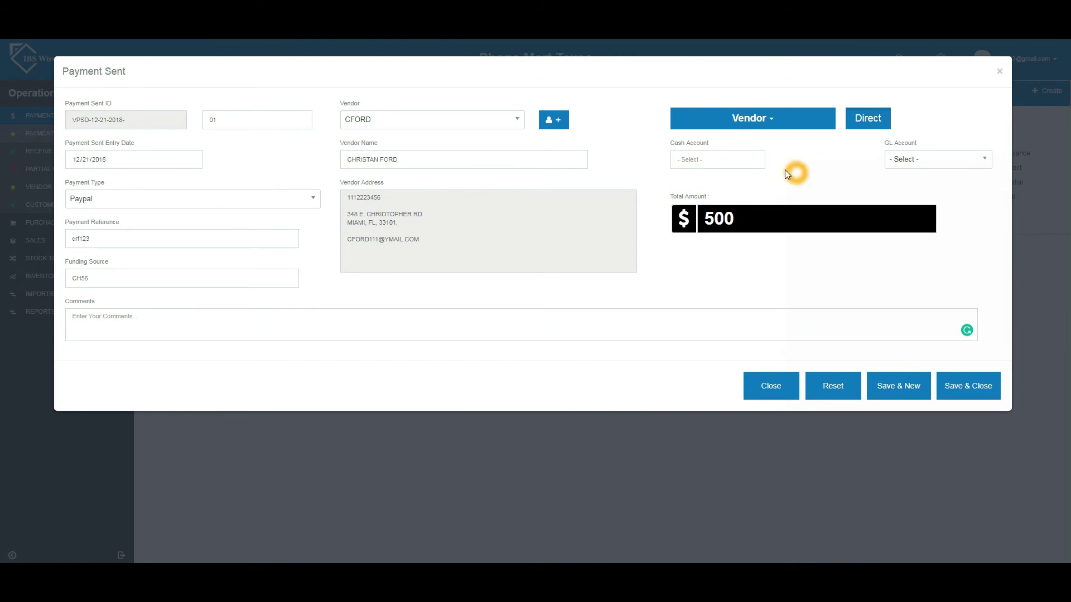
# Select the Cash Account and the GL Account for the vendor payment.
pyautogui.click(748, 159)
pyautogui.click(723, 232)
pyautogui.click(911, 162)
pyautogui.click(900, 222)
# Save the direct vendor payment, close its form and acknowledge the save message.
pyautogui.click(905, 397)
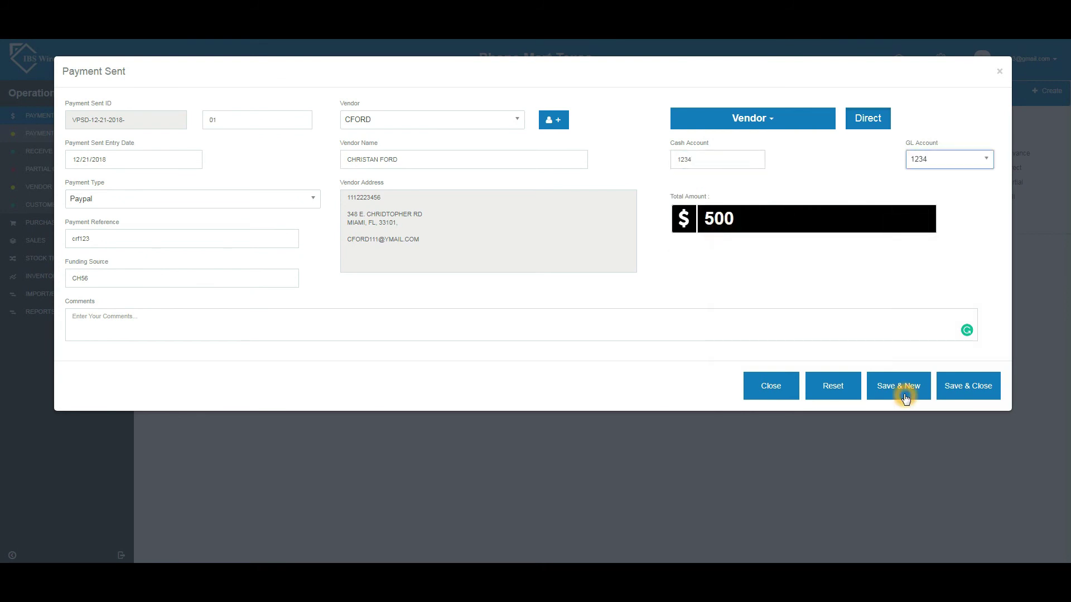
pyautogui.click(951, 386)
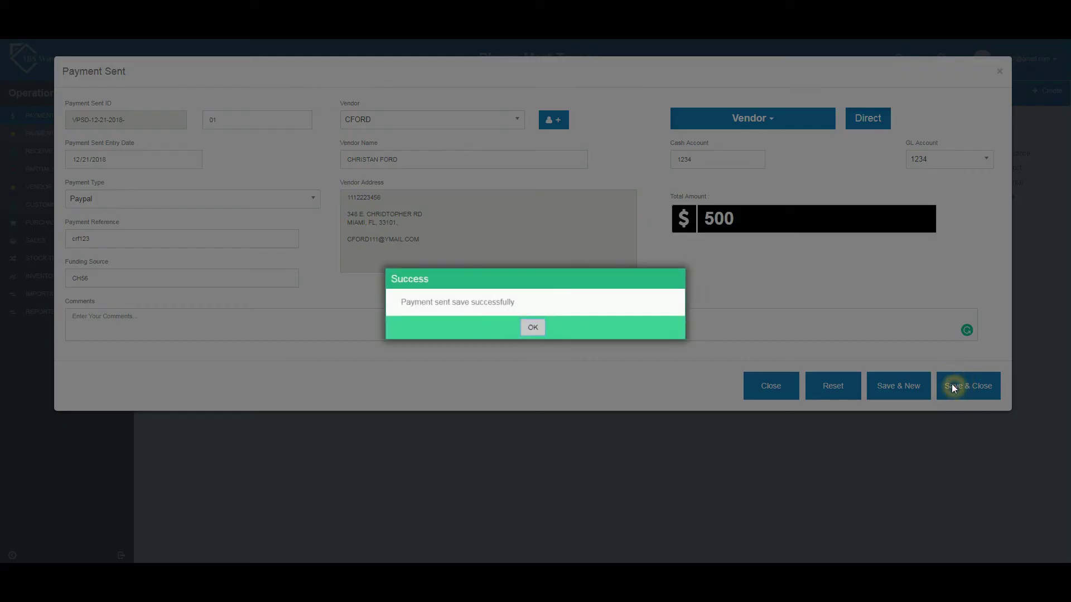
pyautogui.click(537, 329)
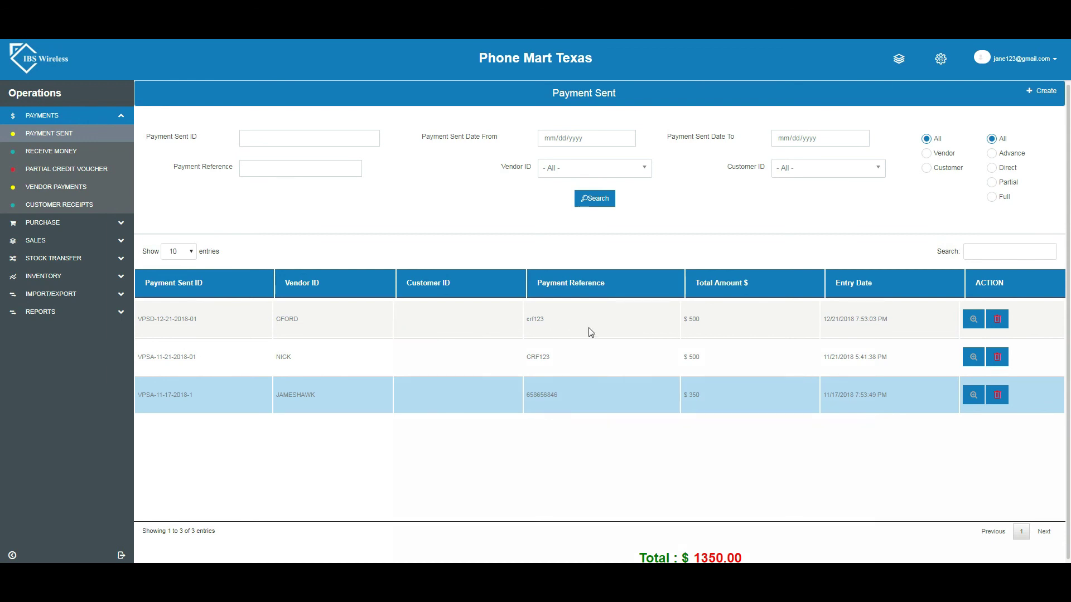
# Open the details of the payment with reference crf123 from the Payment Sent list.
pyautogui.click(682, 334)
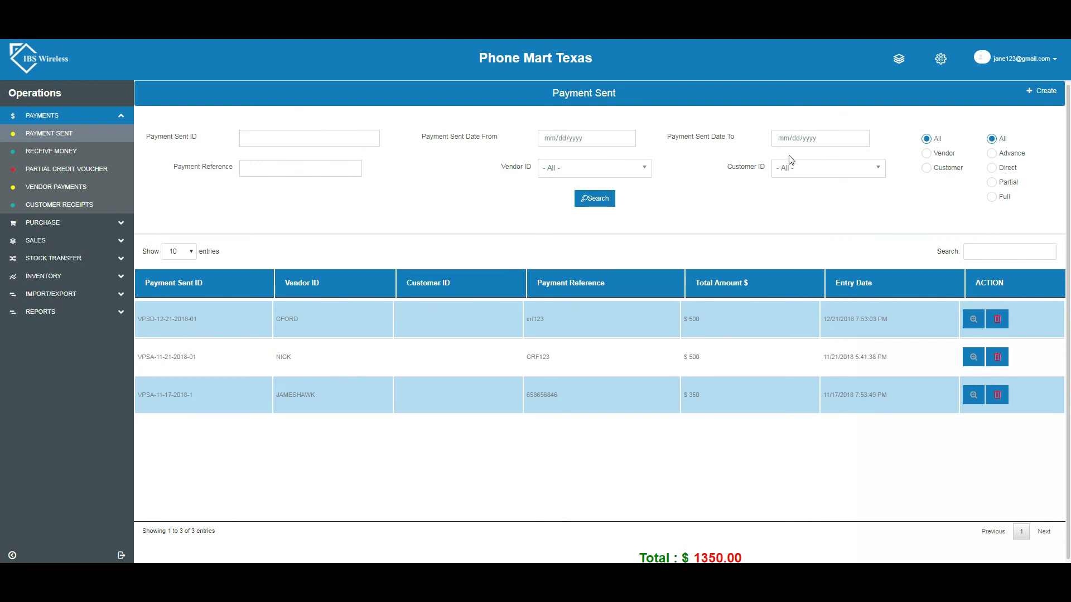
pyautogui.click(383, 167)
pyautogui.click(971, 322)
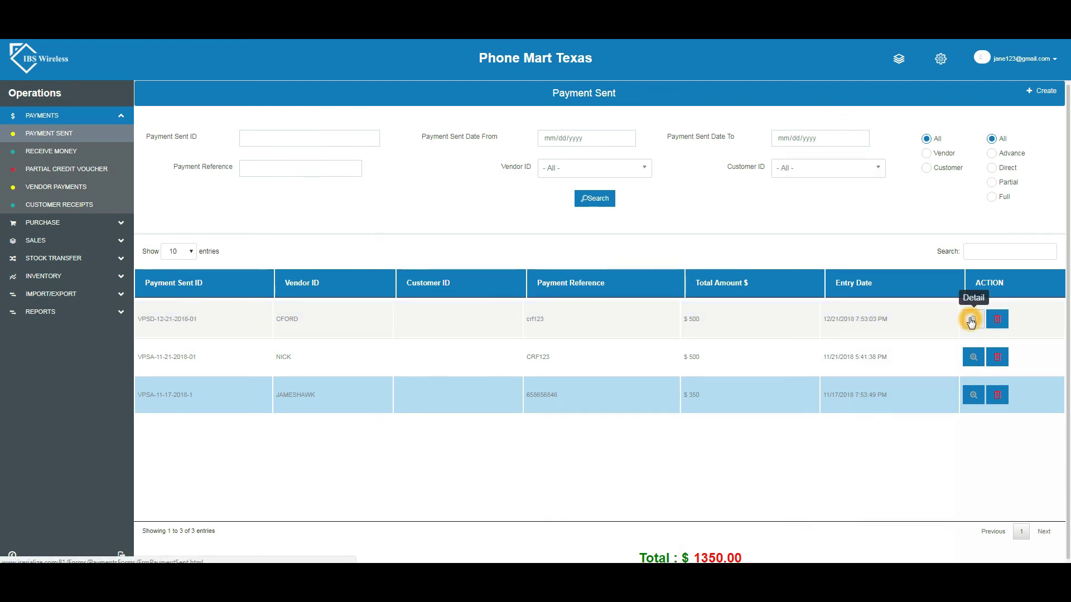